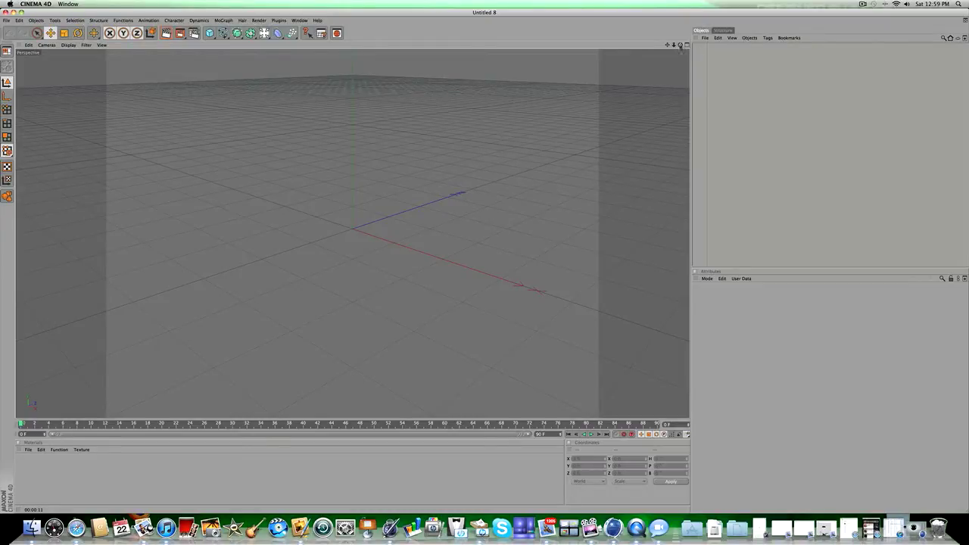
Step: Add a MoGraph text object facing a front-on view and set its alignment to Middle
{"action": "left_click_drag", "start_coordinate": [680, 46], "coordinate": [681, 47]}
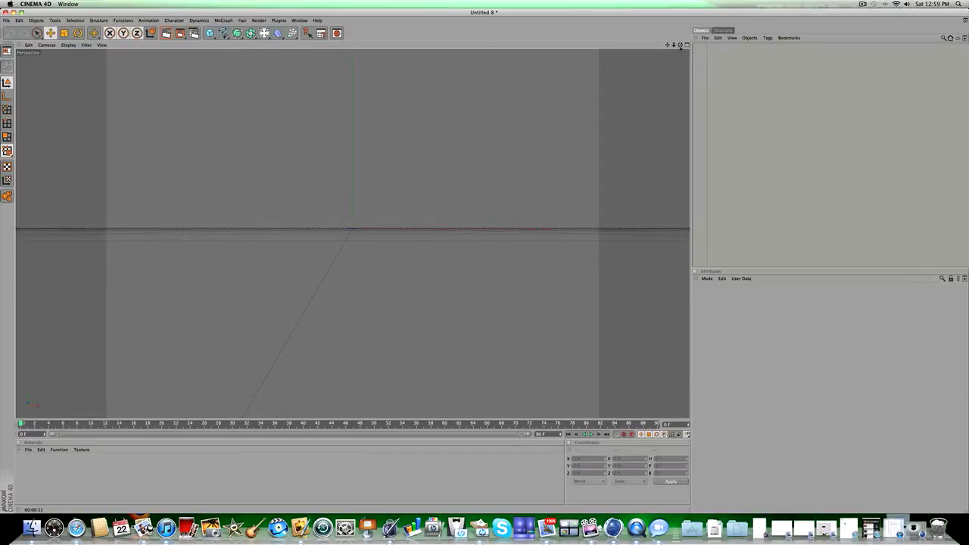
{"action": "left_click", "coordinate": [224, 20]}
{"action": "left_click", "coordinate": [252, 91]}
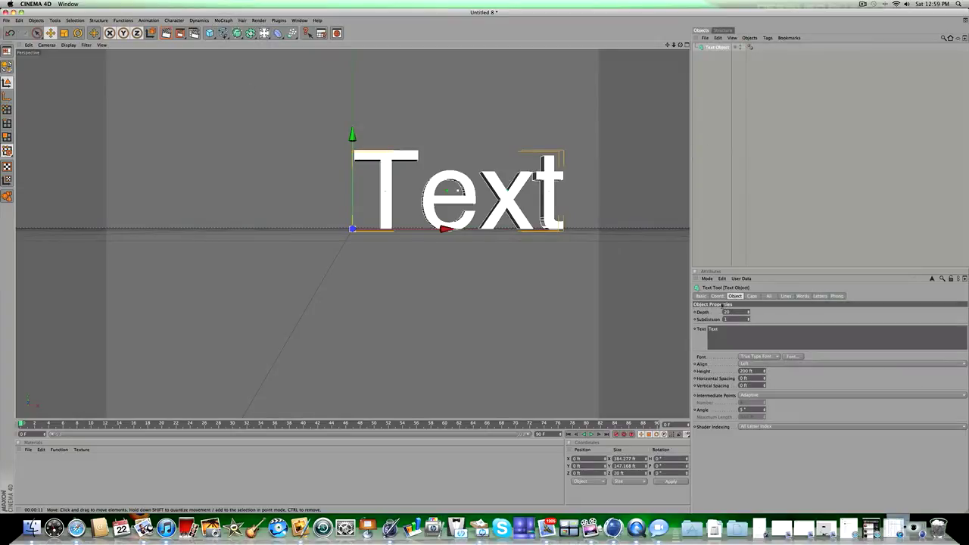
{"action": "left_click", "coordinate": [751, 364]}
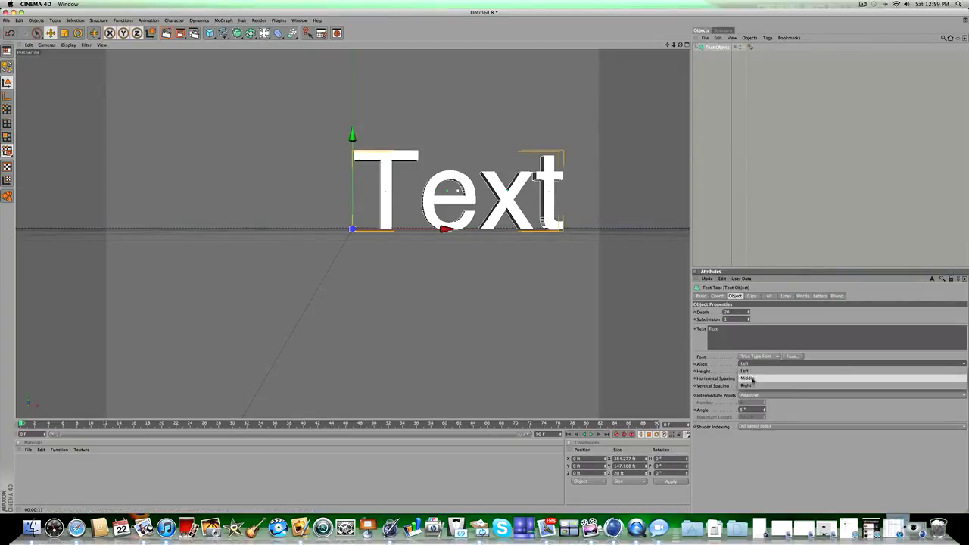
{"action": "left_click", "coordinate": [749, 379]}
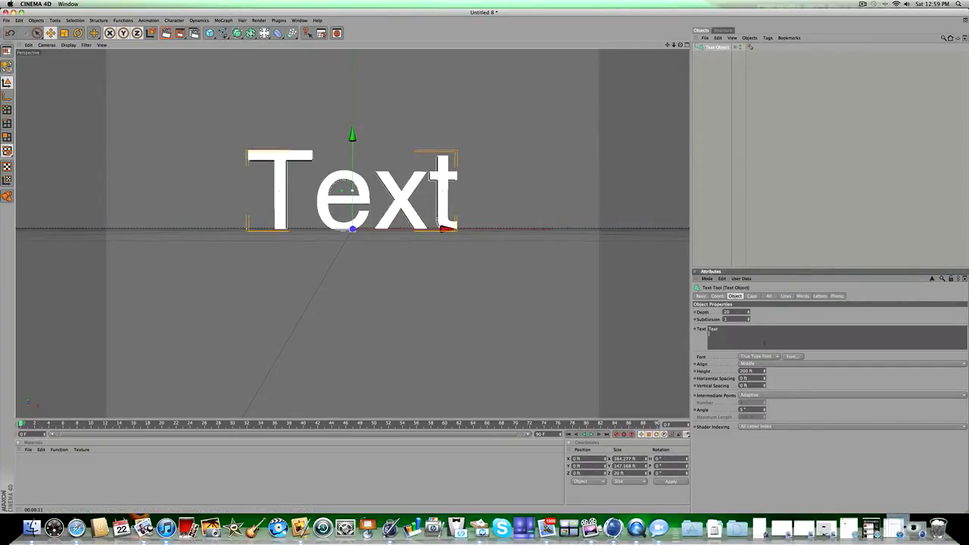
Step: At frame 40, rotate the text object's pitch to about 360° and record a keyframe
{"action": "left_click", "coordinate": [729, 57]}
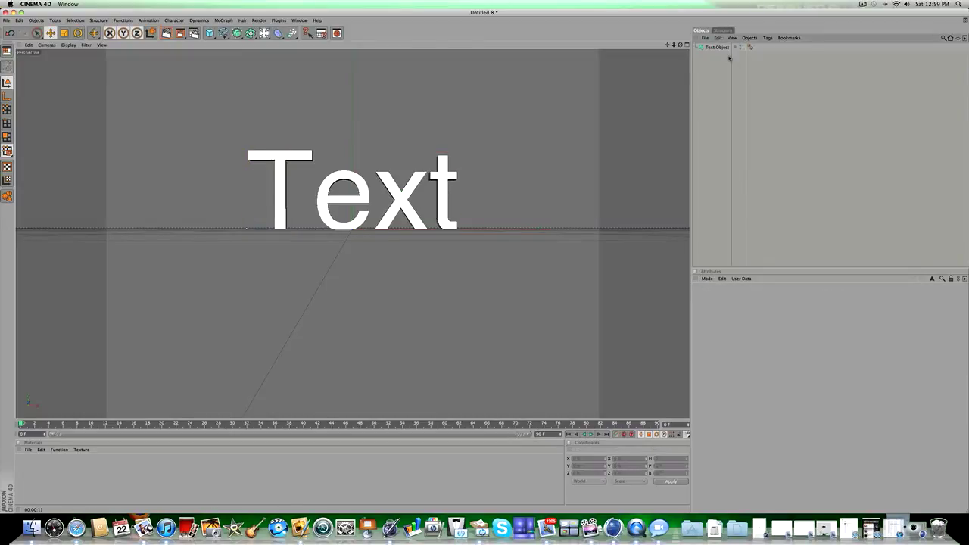
{"action": "left_click", "coordinate": [717, 48]}
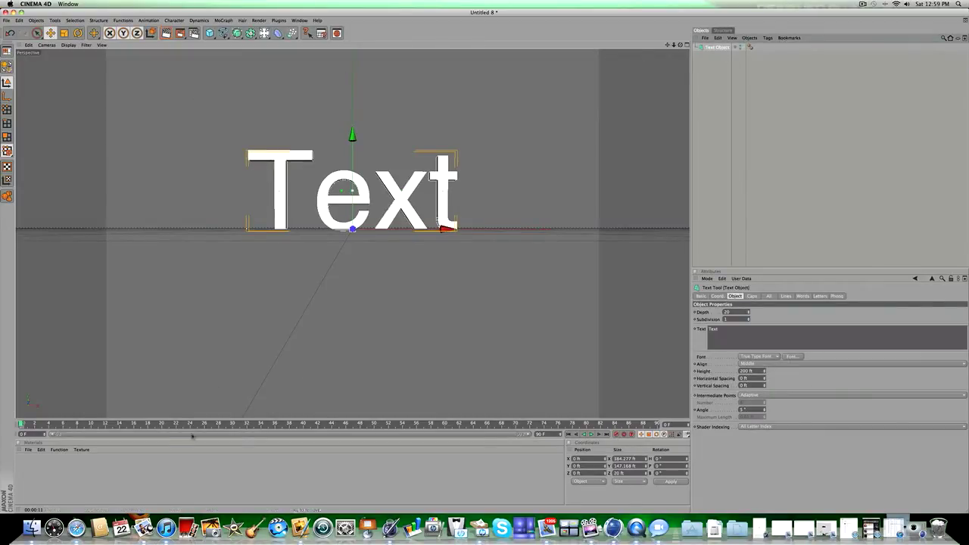
{"action": "left_click_drag", "start_coordinate": [201, 421], "coordinate": [305, 422]}
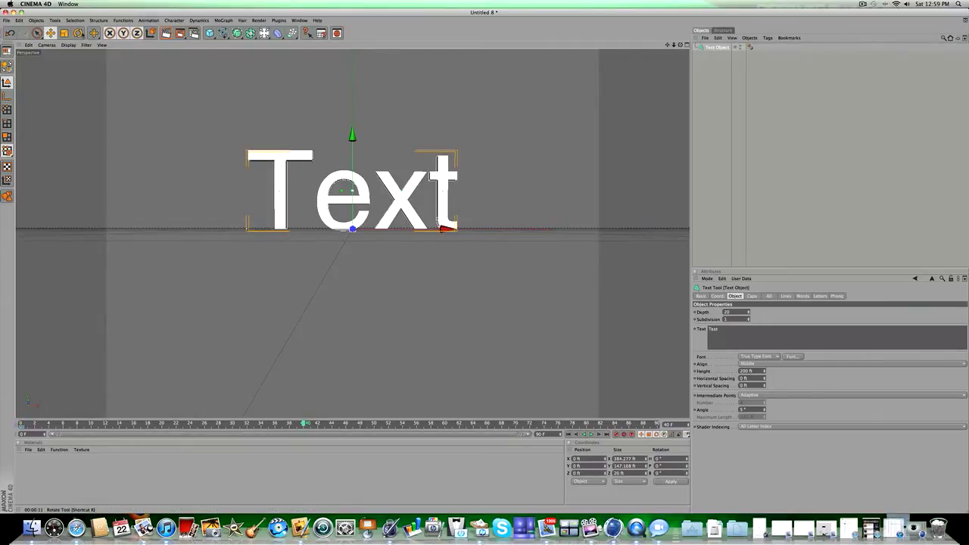
{"action": "key", "text": "r"}
{"action": "left_click_drag", "start_coordinate": [353, 198], "coordinate": [383, 444]}
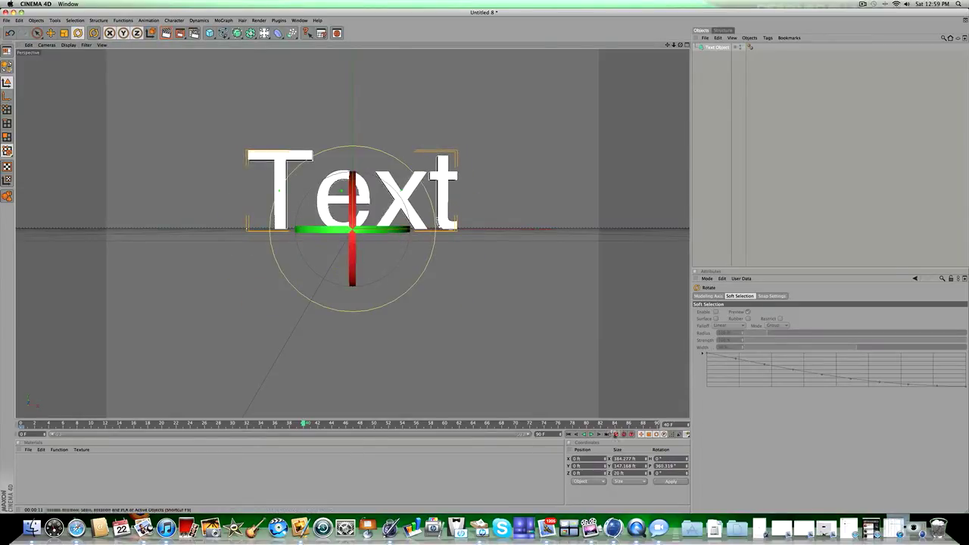
{"action": "left_click", "coordinate": [616, 434]}
Step: Play back and scrub the text's flip animation between frames 0 and 40 to check the motion
{"action": "left_click_drag", "start_coordinate": [260, 424], "coordinate": [1, 354]}
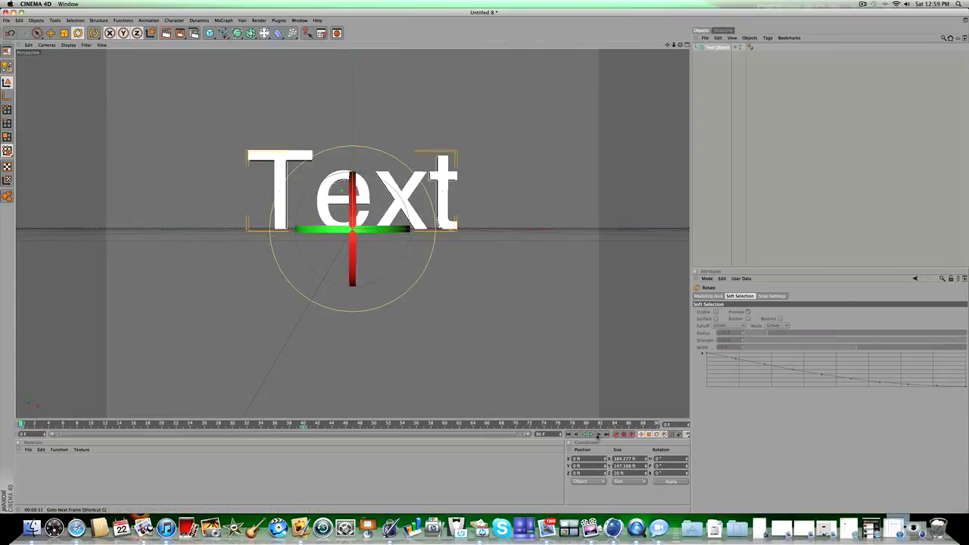
{"action": "left_click", "coordinate": [591, 434]}
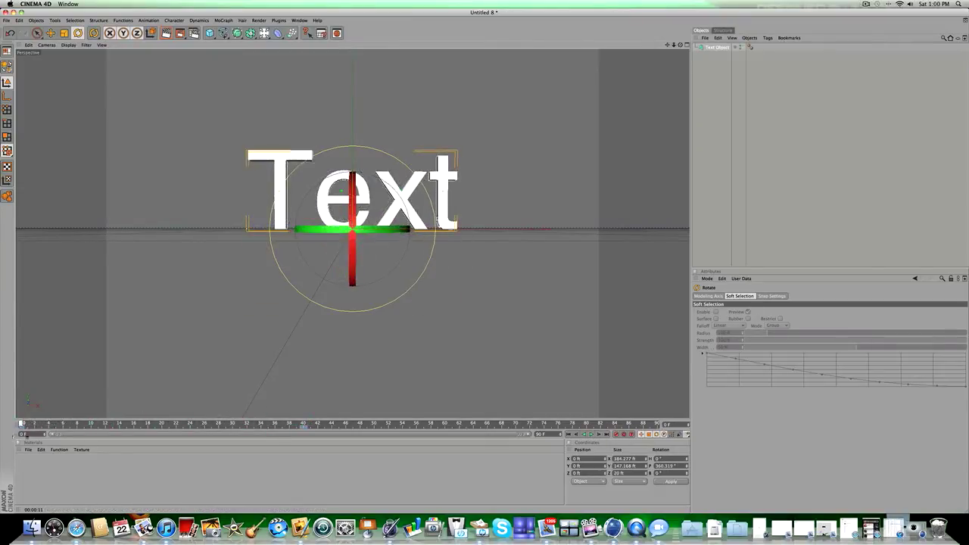
{"action": "left_click_drag", "start_coordinate": [324, 424], "coordinate": [6, 385]}
{"action": "left_click", "coordinate": [591, 435]}
{"action": "left_click_drag", "start_coordinate": [200, 423], "coordinate": [20, 423]}
{"action": "left_click", "coordinate": [592, 434]}
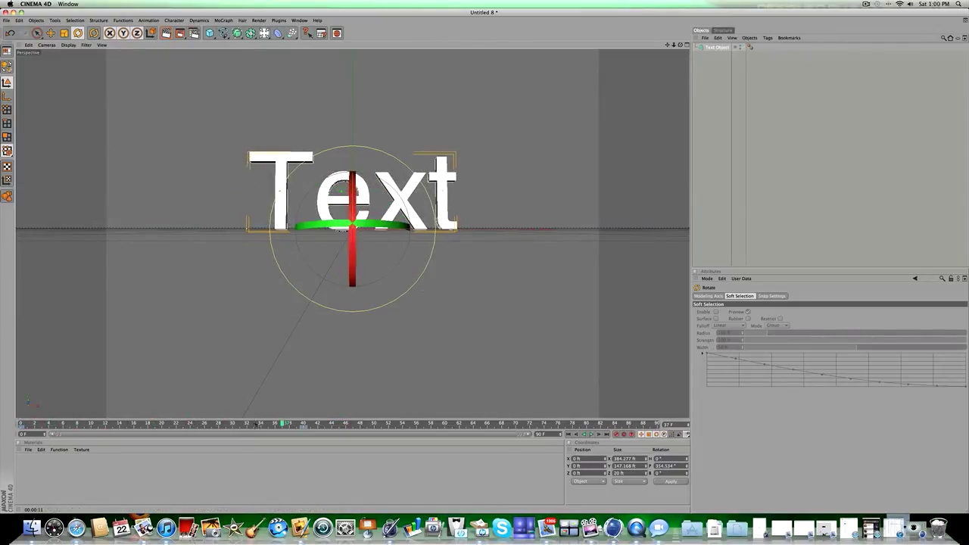
{"action": "key", "text": "e"}
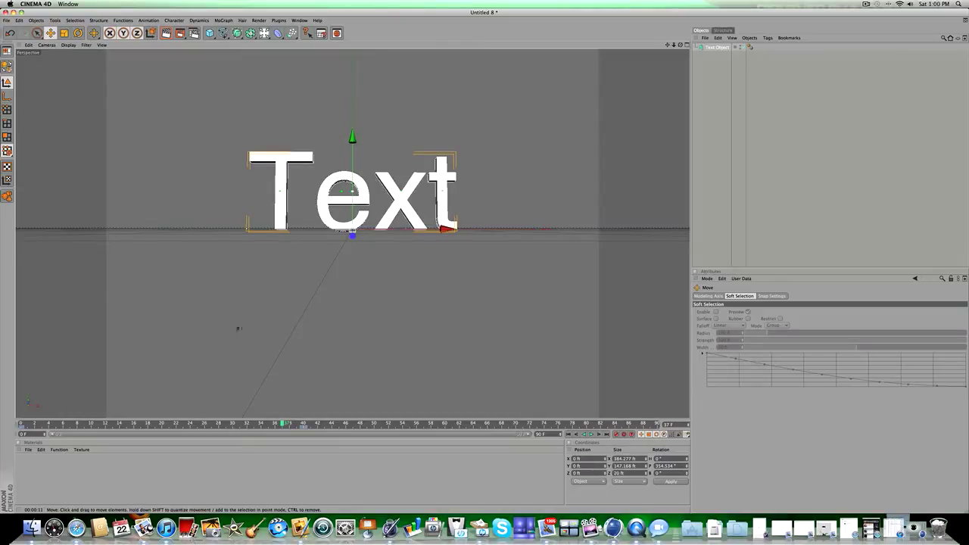
{"action": "left_click_drag", "start_coordinate": [234, 422], "coordinate": [13, 397]}
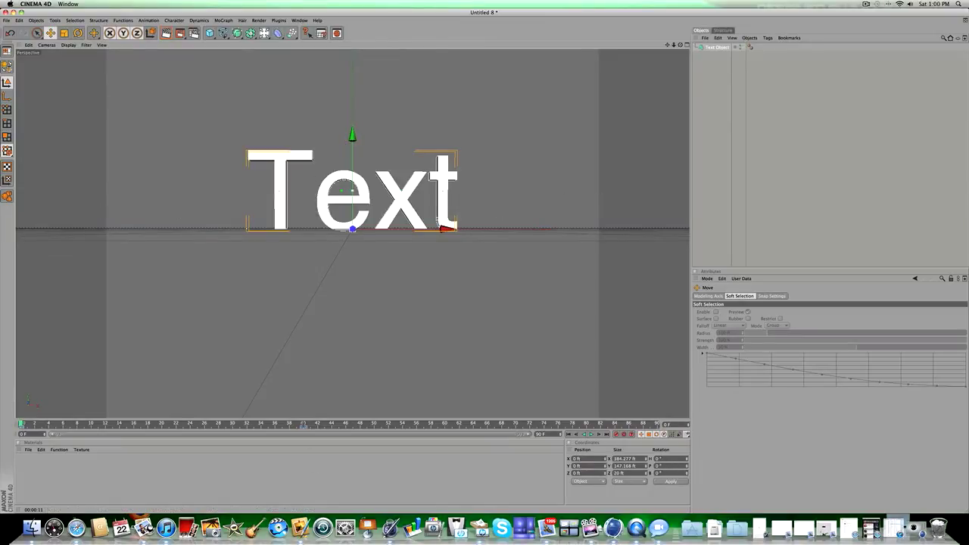
Step: Try adding a heading rotation of about -360° to the text at frame 40, recording a keyframe and playing it back
{"action": "left_click", "coordinate": [303, 424]}
{"action": "key", "text": "r"}
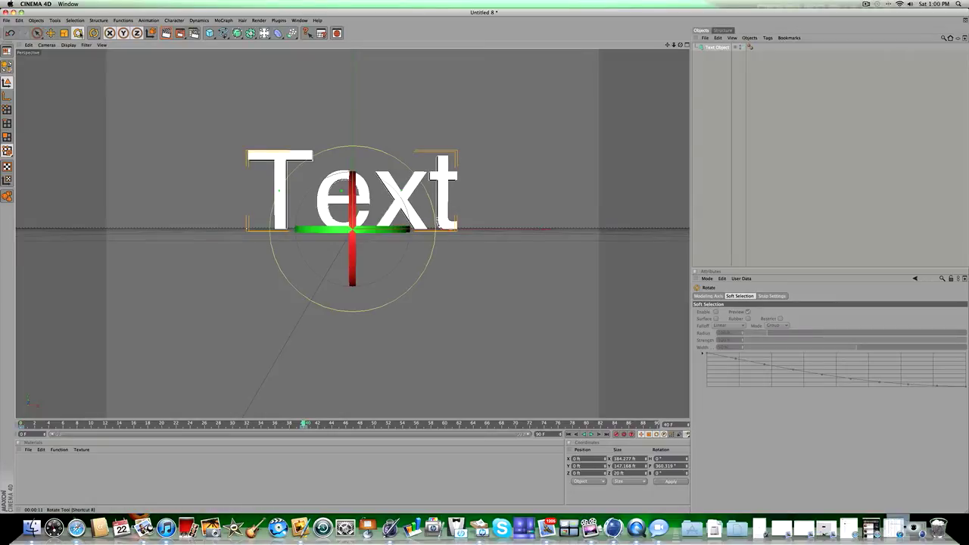
{"action": "left_click_drag", "start_coordinate": [385, 244], "coordinate": [136, 219]}
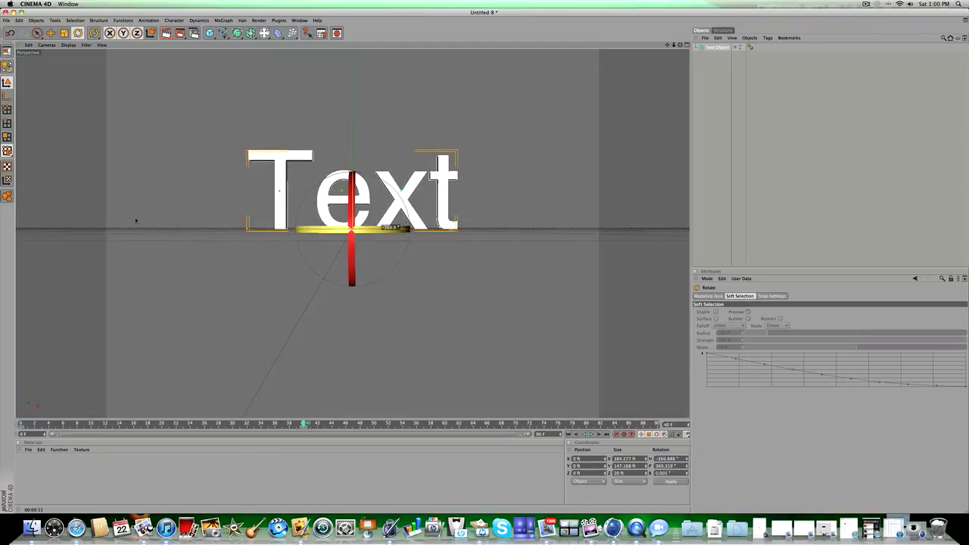
{"action": "left_click", "coordinate": [616, 434]}
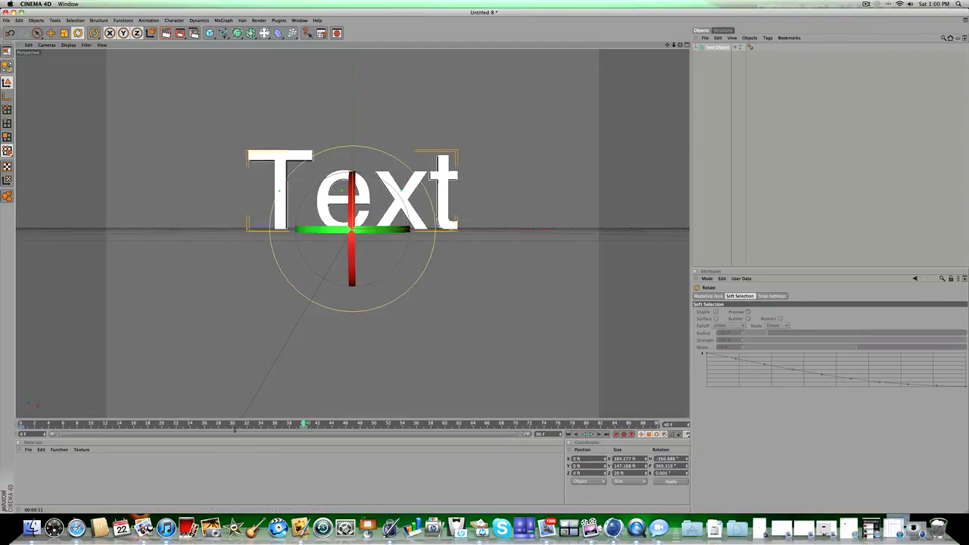
{"action": "left_click", "coordinate": [568, 435]}
{"action": "left_click", "coordinate": [590, 434]}
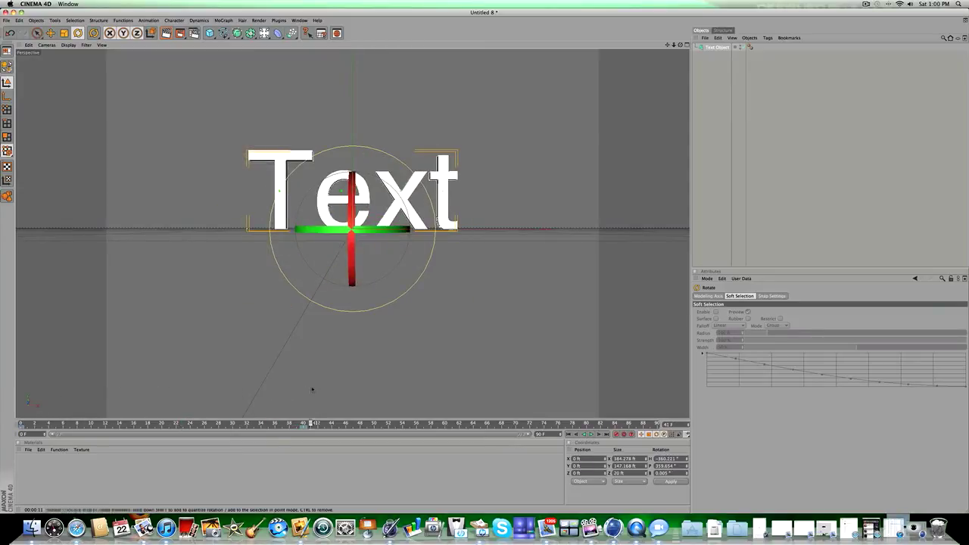
{"action": "left_click", "coordinate": [758, 78]}
{"action": "left_click", "coordinate": [715, 48]}
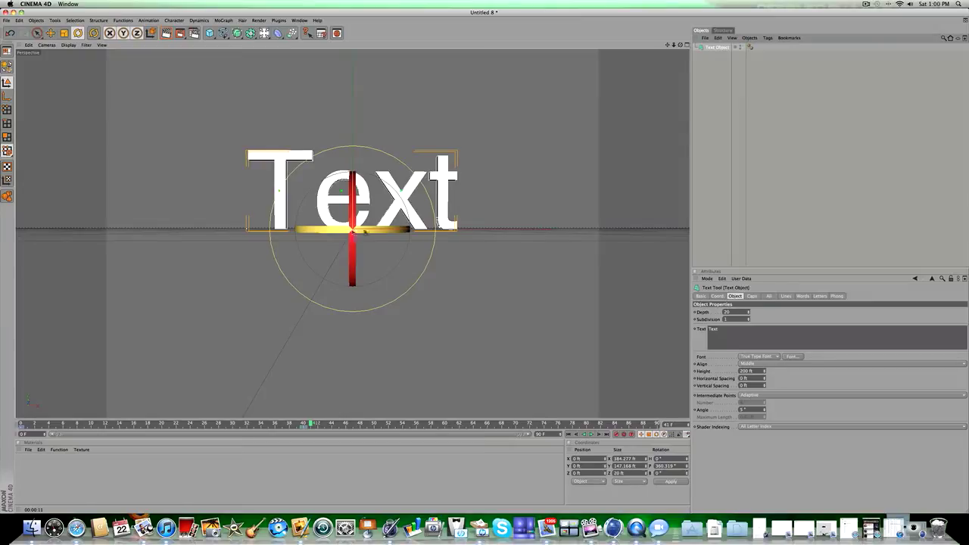
{"action": "left_click_drag", "start_coordinate": [294, 422], "coordinate": [1, 388]}
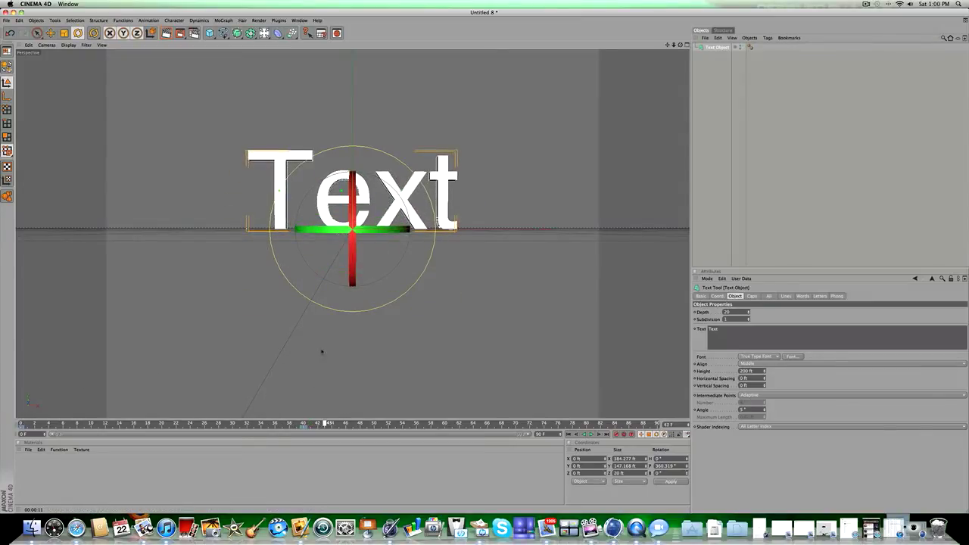
Step: Group the text object under a new null object with Group Objects and select the null
{"action": "left_click", "coordinate": [704, 80]}
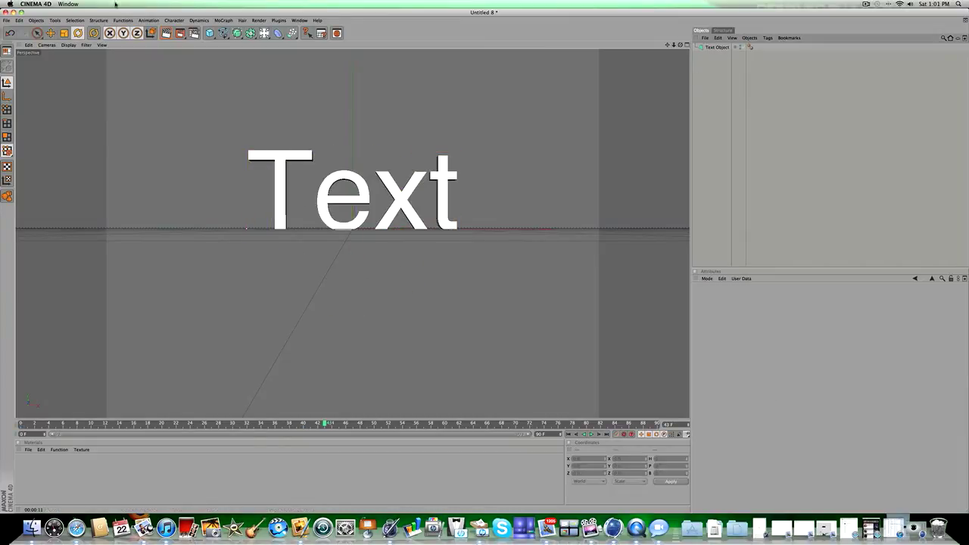
{"action": "left_click", "coordinate": [50, 34]}
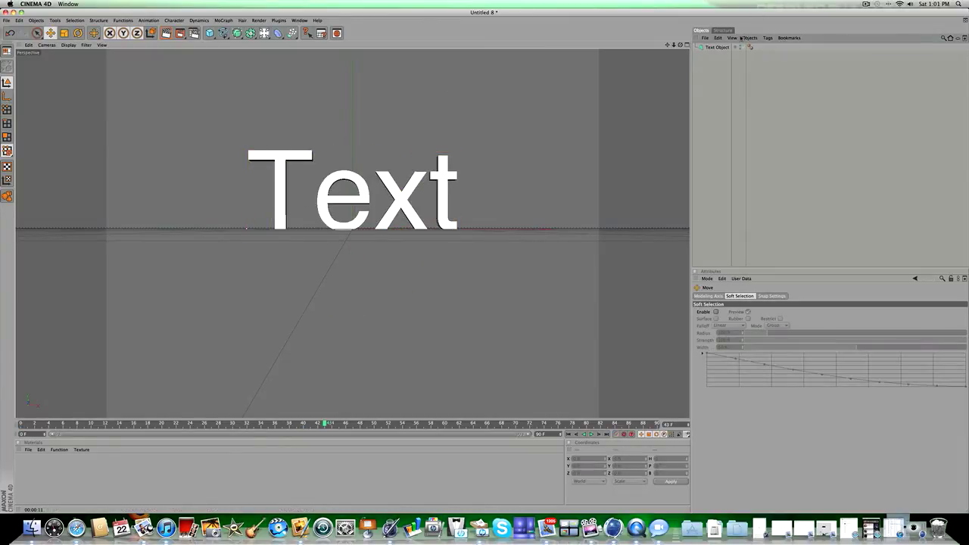
{"action": "left_click", "coordinate": [717, 47]}
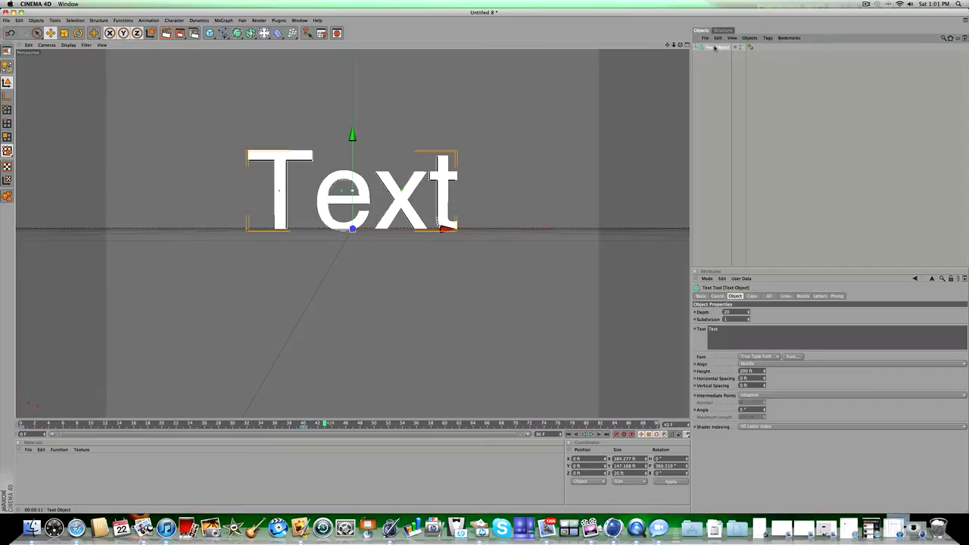
{"action": "right_click", "coordinate": [715, 47]}
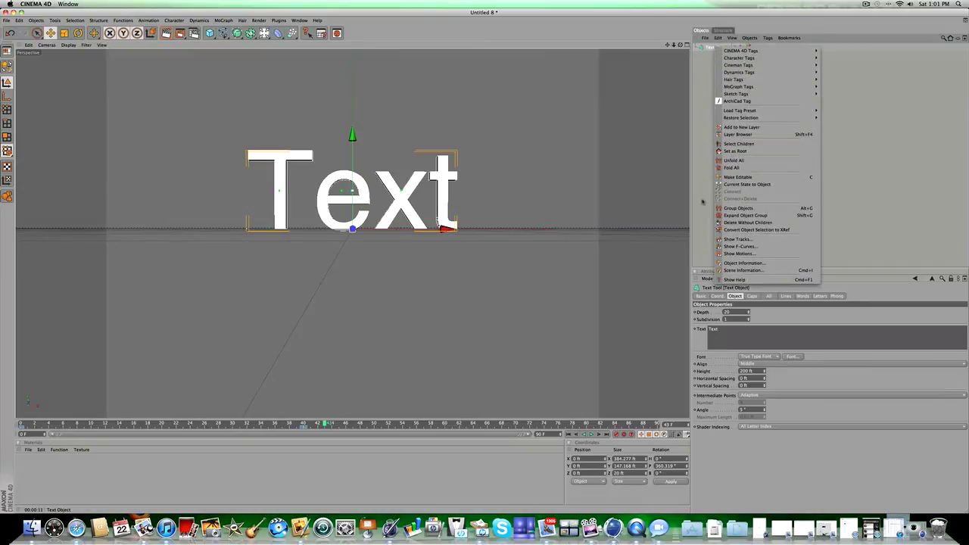
{"action": "left_click", "coordinate": [738, 208]}
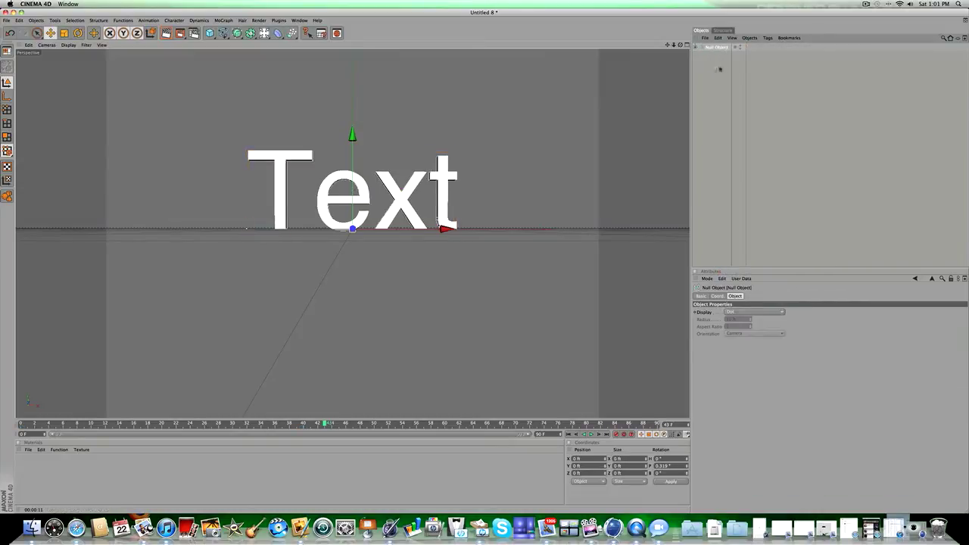
{"action": "left_click", "coordinate": [704, 48]}
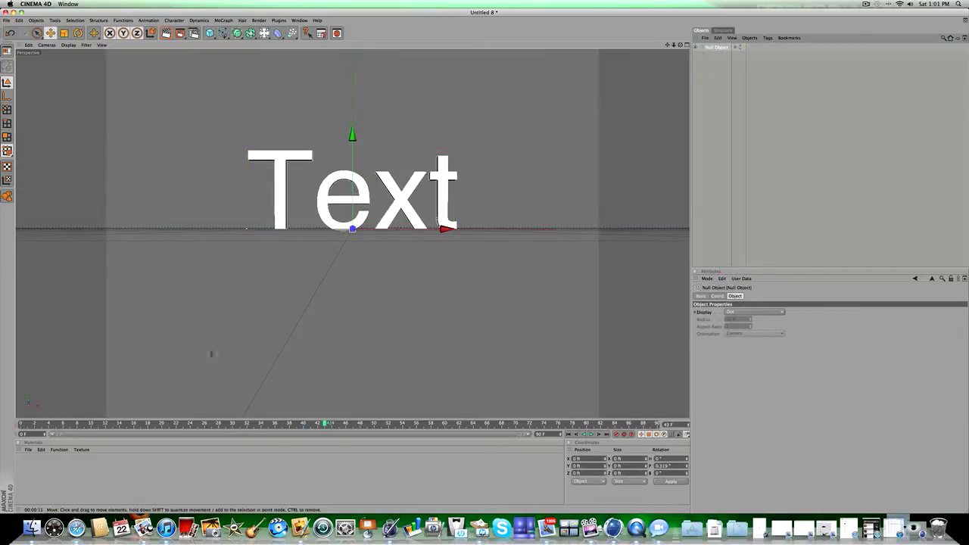
Step: Compare the keyframes of the null and its nested text object by scrubbing the timeline back to frame 0
{"action": "left_click_drag", "start_coordinate": [245, 426], "coordinate": [279, 382]}
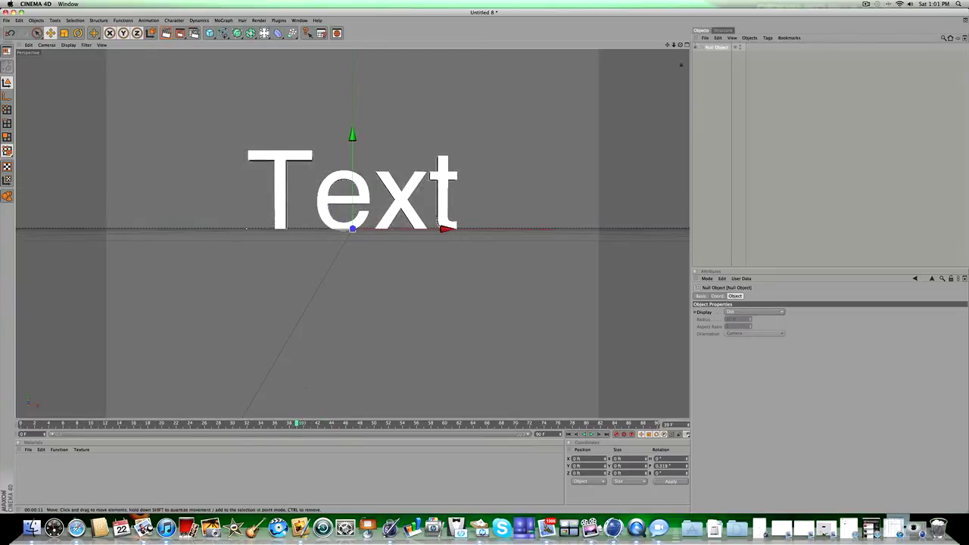
{"action": "left_click", "coordinate": [696, 47]}
{"action": "left_click", "coordinate": [716, 55]}
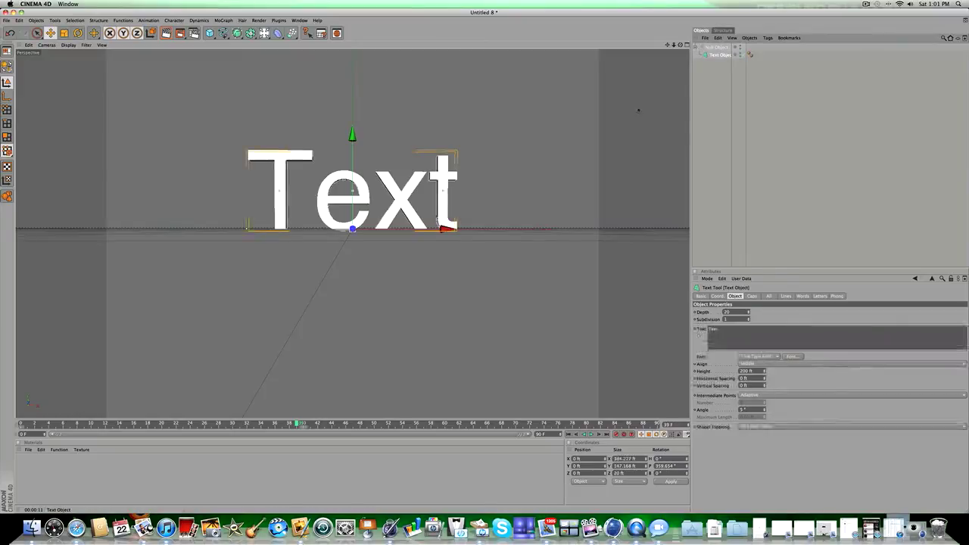
{"action": "left_click_drag", "start_coordinate": [298, 426], "coordinate": [42, 427]}
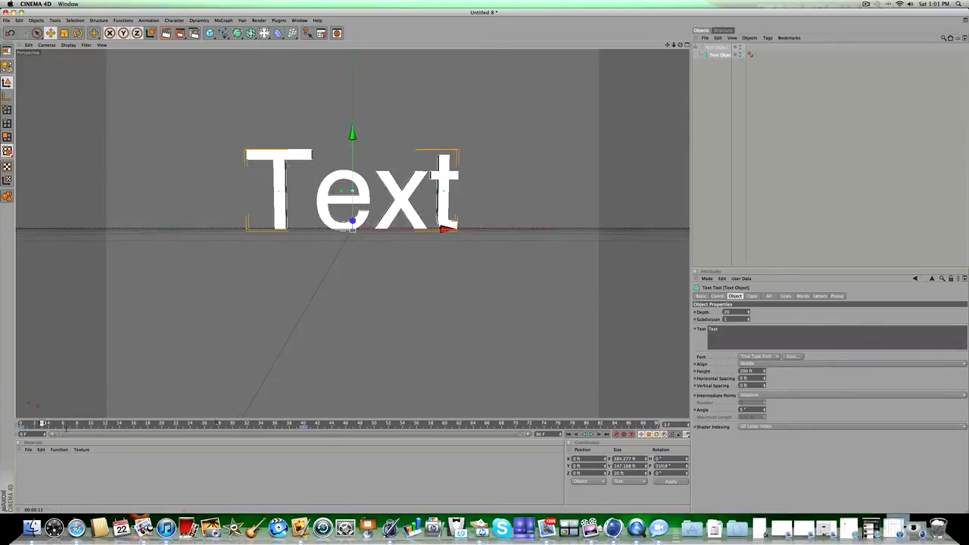
{"action": "left_click_drag", "start_coordinate": [283, 428], "coordinate": [10, 429]}
{"action": "left_click", "coordinate": [11, 429]}
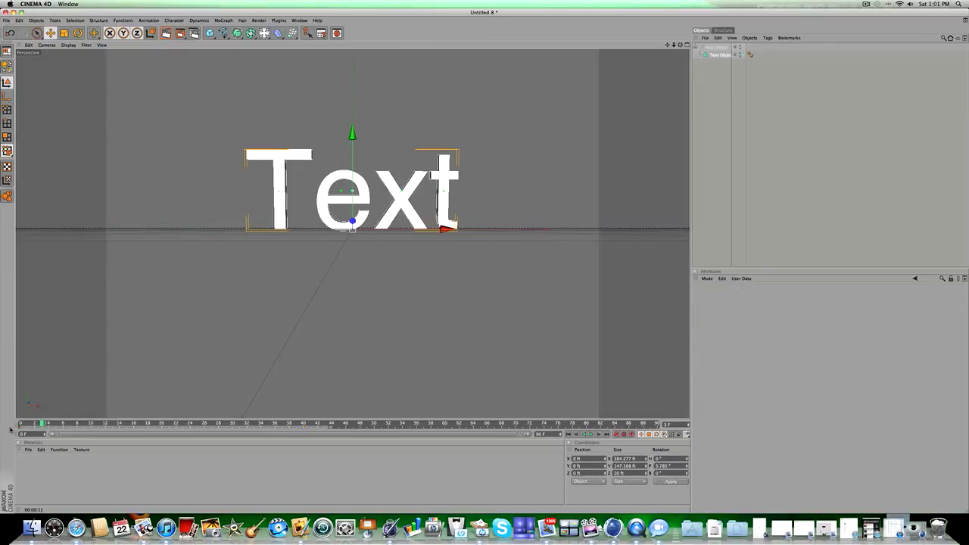
{"action": "left_click", "coordinate": [160, 345]}
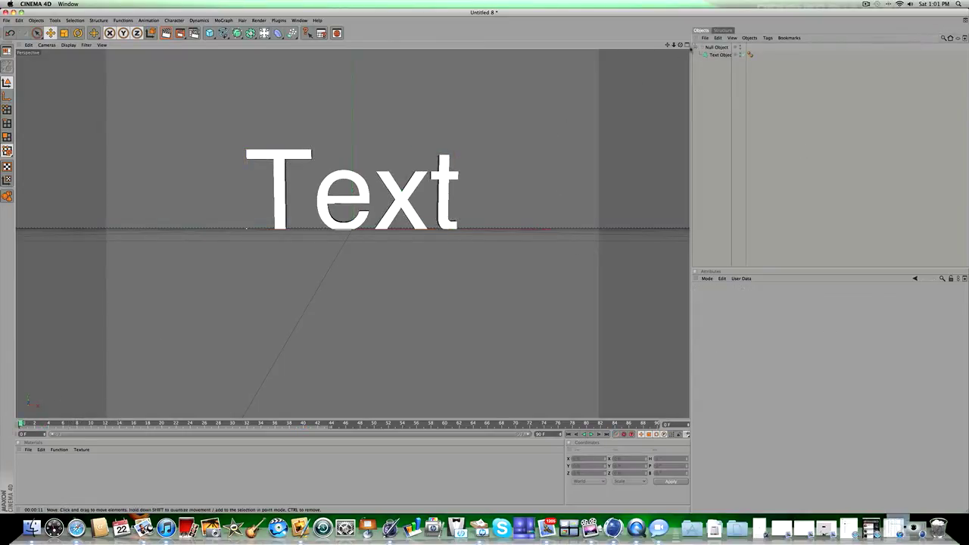
Step: Record keyframes for the null object at frame 0 and frame 40
{"action": "left_click", "coordinate": [695, 46]}
{"action": "left_click", "coordinate": [708, 48]}
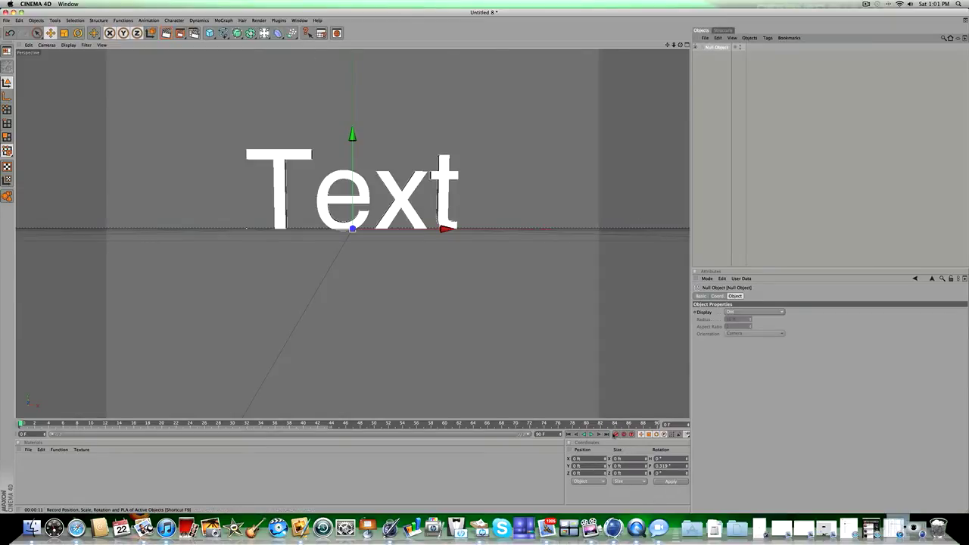
{"action": "left_click_drag", "start_coordinate": [210, 425], "coordinate": [305, 426]}
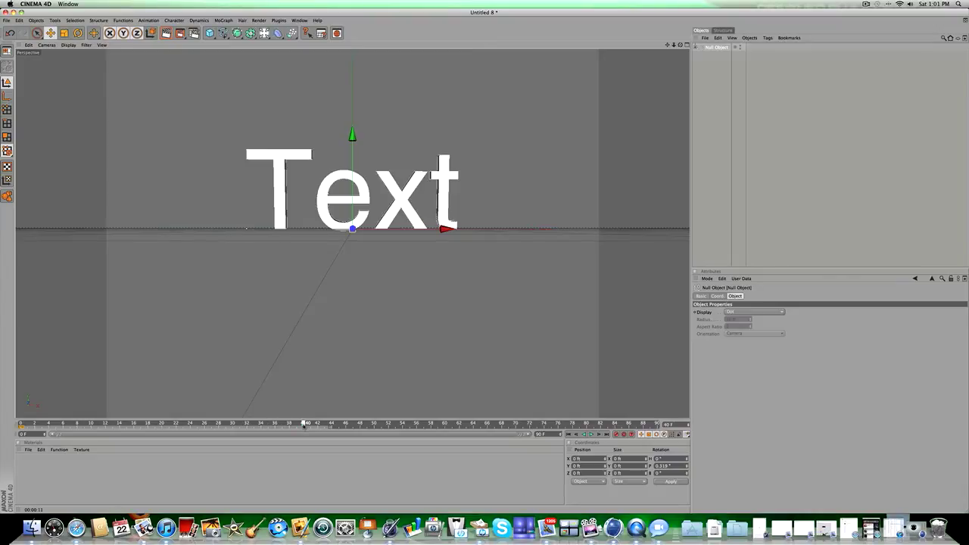
{"action": "left_click", "coordinate": [616, 437]}
Step: Move only the null object's axis to the middle of the text, leave axis editing, and refresh the pose at frame 40
{"action": "left_click", "coordinate": [6, 96]}
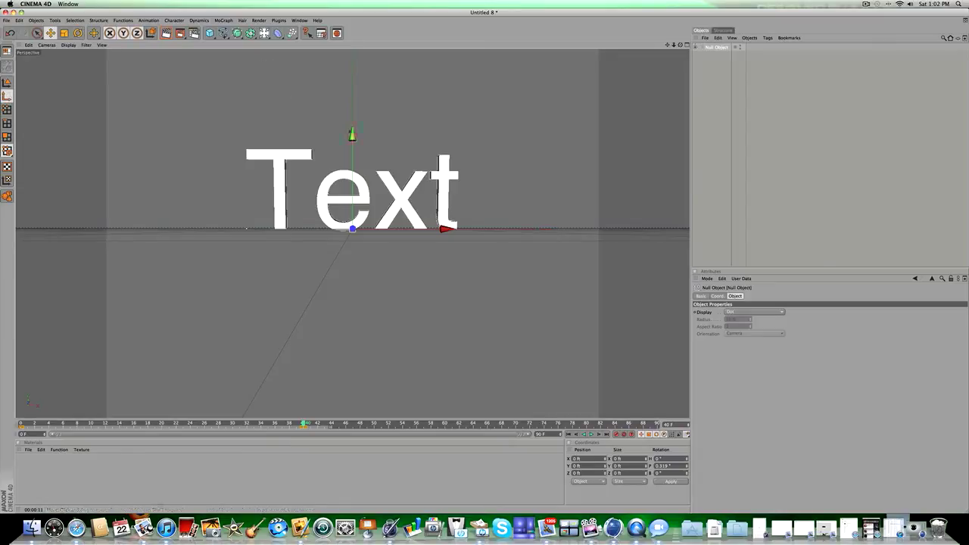
{"action": "left_click_drag", "start_coordinate": [352, 134], "coordinate": [352, 100]}
{"action": "left_click_drag", "start_coordinate": [415, 196], "coordinate": [434, 196]}
{"action": "left_click_drag", "start_coordinate": [372, 137], "coordinate": [371, 140]}
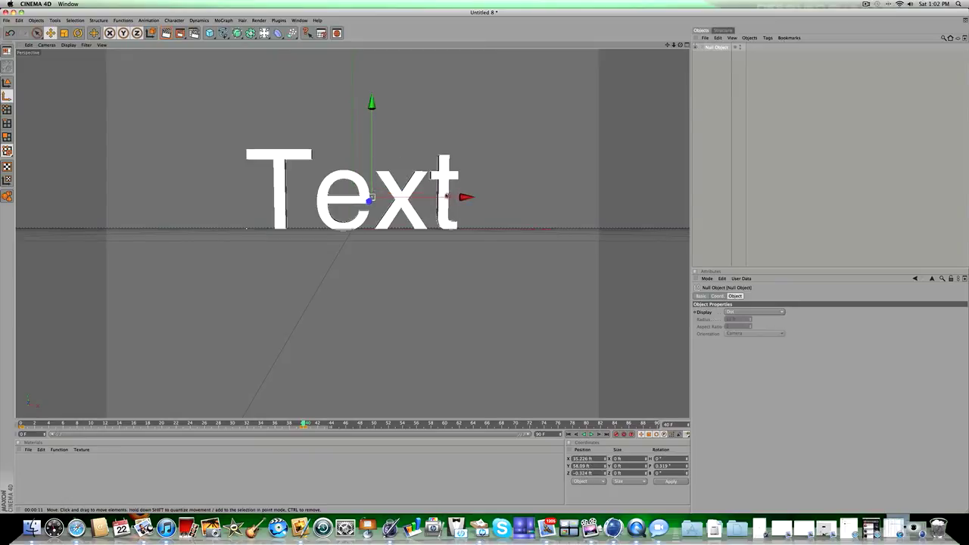
{"action": "left_click_drag", "start_coordinate": [447, 197], "coordinate": [444, 197]}
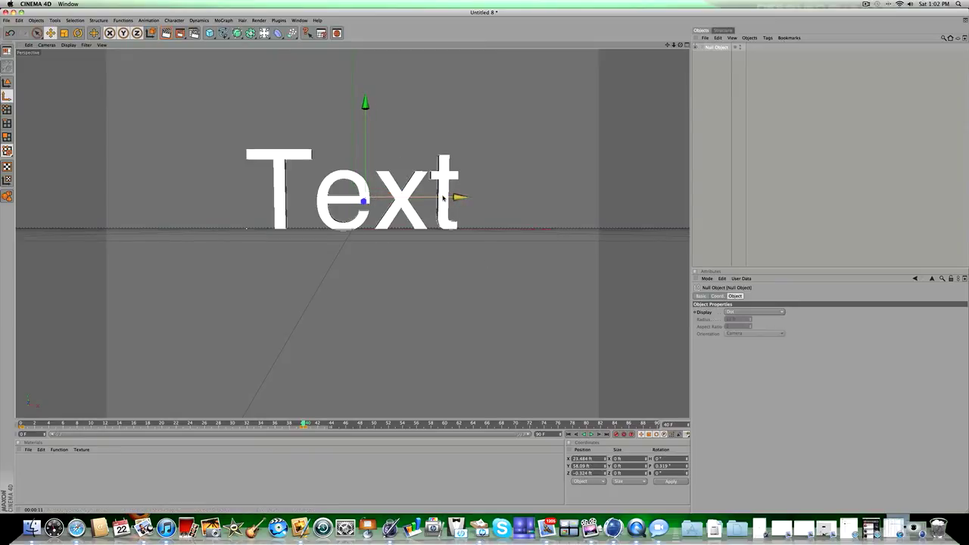
{"action": "key", "text": "l"}
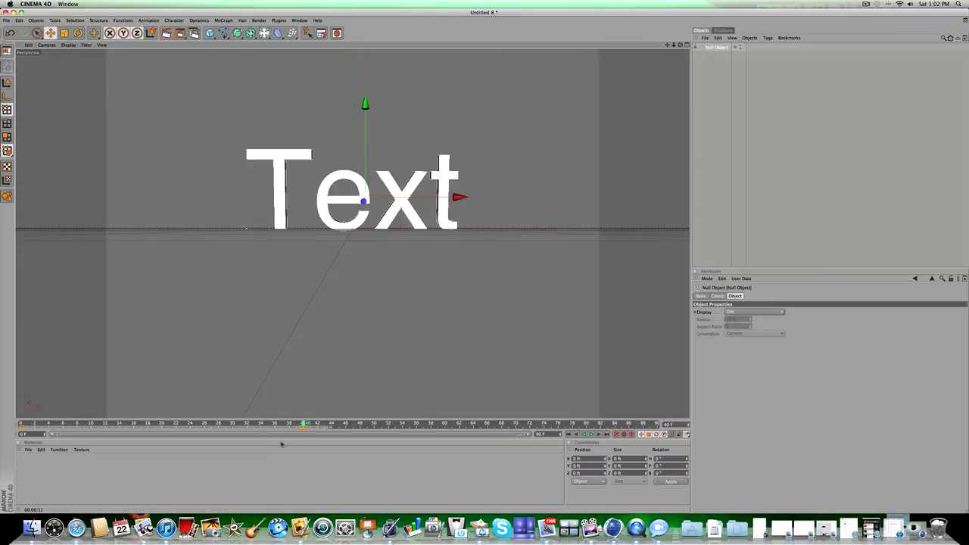
{"action": "mouse_move", "coordinate": [286, 426]}
{"action": "left_mouse_down"}
{"action": "mouse_move", "coordinate": [23, 422]}
{"action": "mouse_move", "coordinate": [303, 423]}
{"action": "left_mouse_up"}
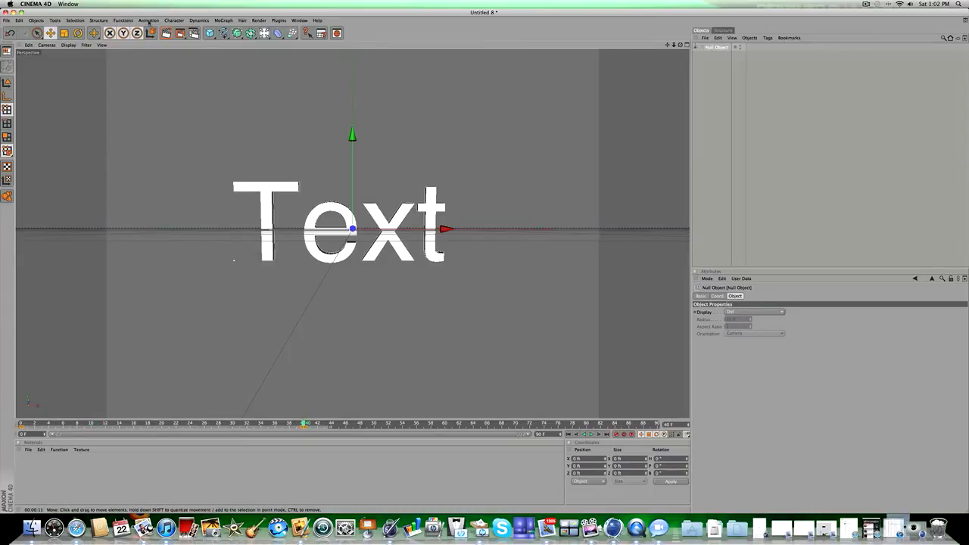
Step: Rotate the null object about a full turn around its X axis at frame 40, record the keyframe and deselect it
{"action": "left_click", "coordinate": [78, 33]}
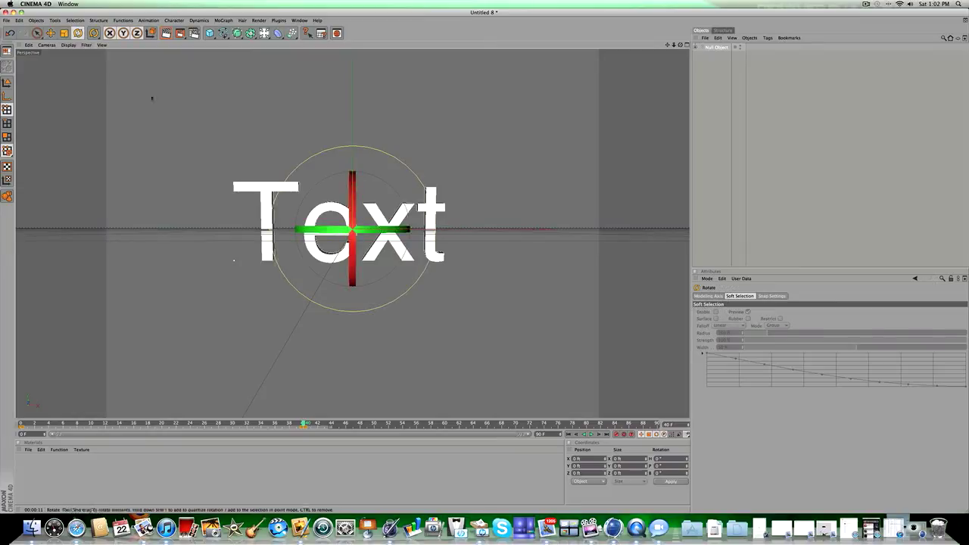
{"action": "left_click_drag", "start_coordinate": [352, 201], "coordinate": [337, 459]}
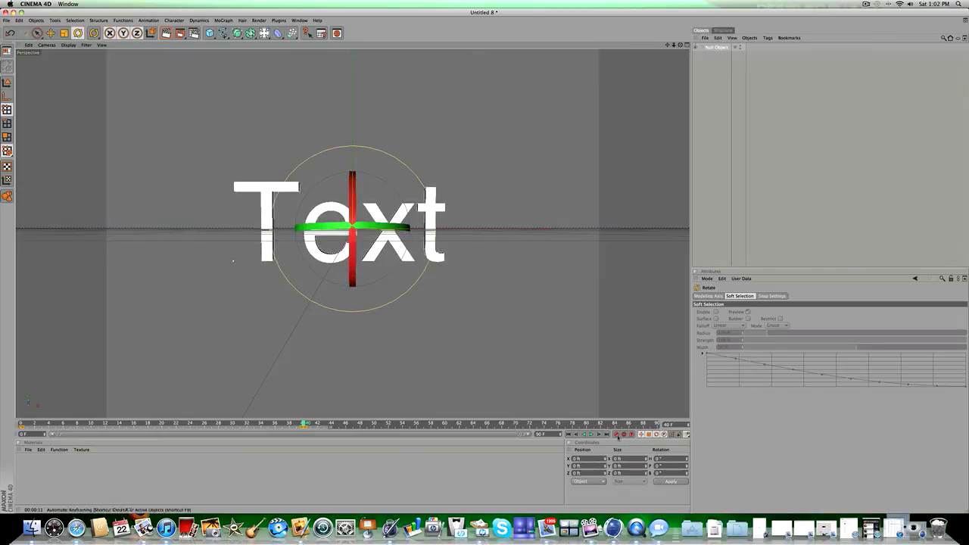
{"action": "left_click", "coordinate": [830, 153]}
Step: Review the combined rotations by playing and scrubbing the timeline, and check the text object nested under the null
{"action": "left_click_drag", "start_coordinate": [303, 423], "coordinate": [44, 398]}
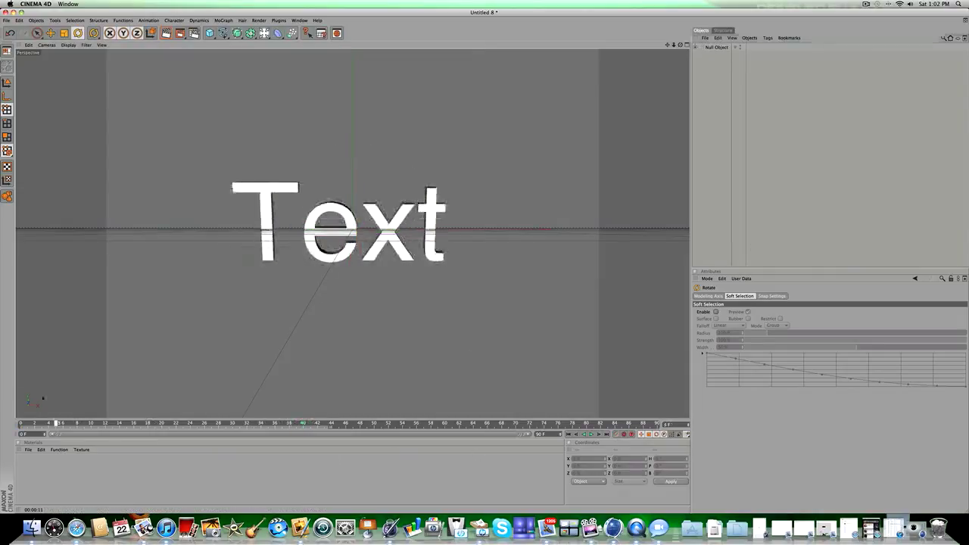
{"action": "left_click", "coordinate": [591, 434]}
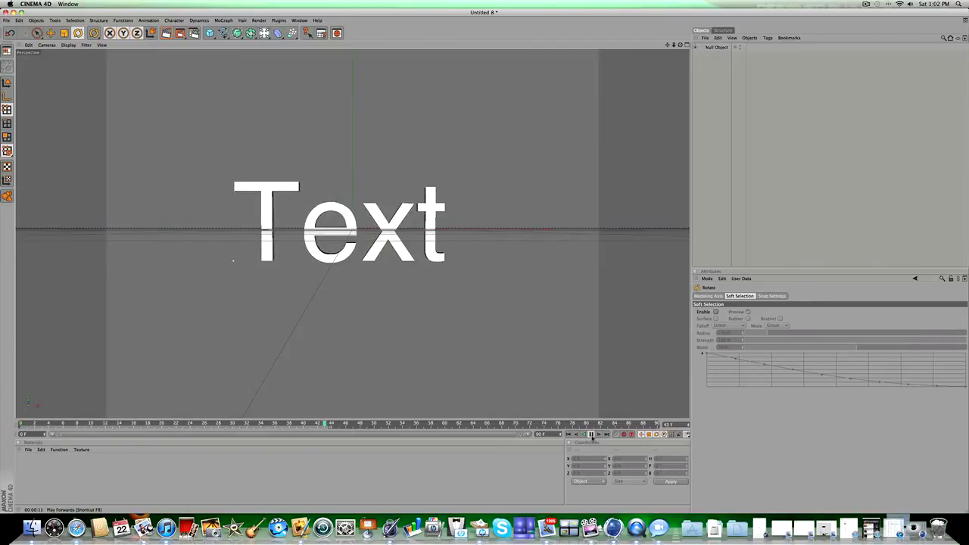
{"action": "left_click", "coordinate": [591, 435]}
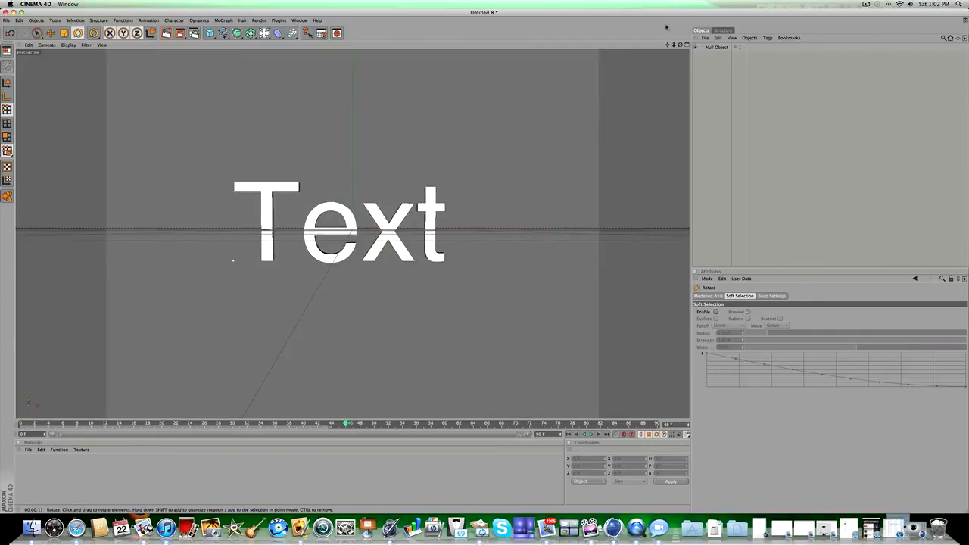
{"action": "left_click", "coordinate": [695, 47]}
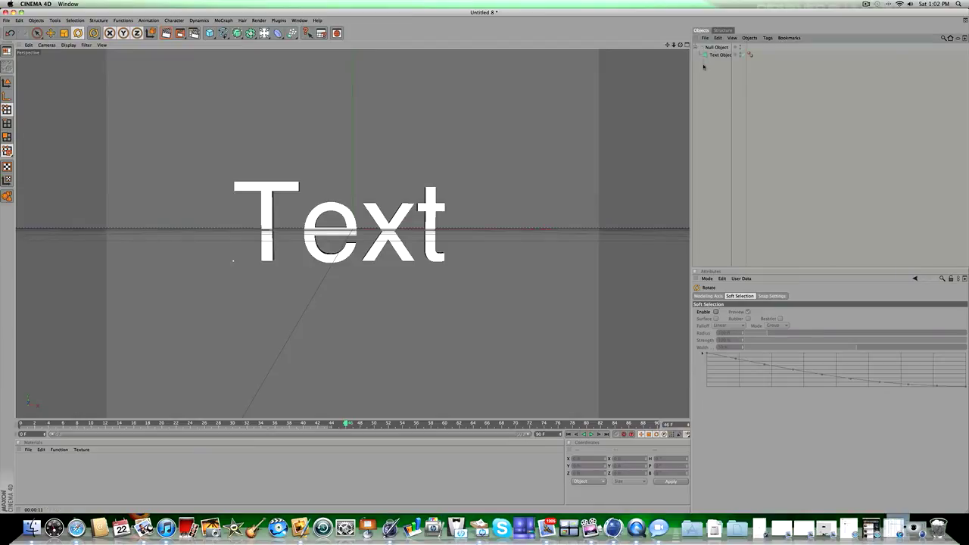
{"action": "left_click", "coordinate": [695, 47]}
{"action": "left_click_drag", "start_coordinate": [294, 425], "coordinate": [1, 362]}
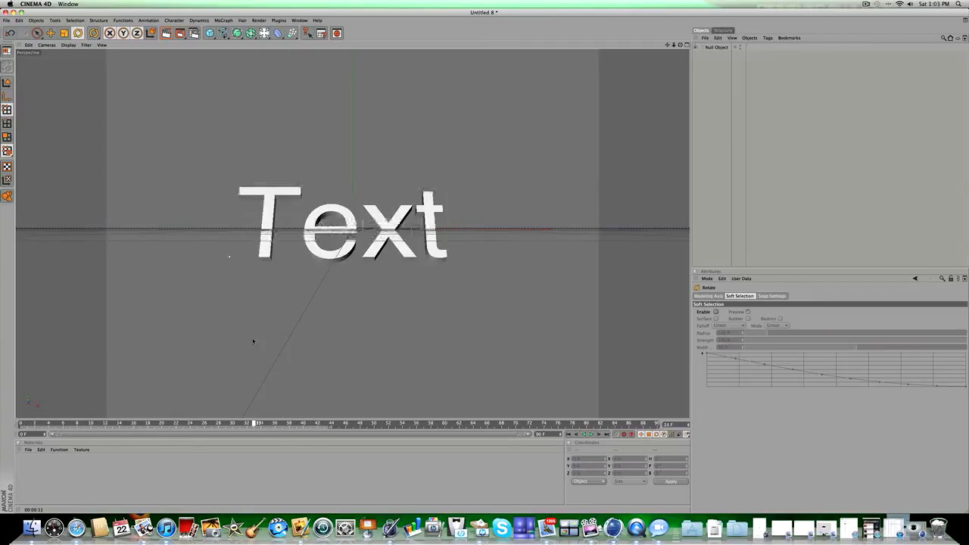